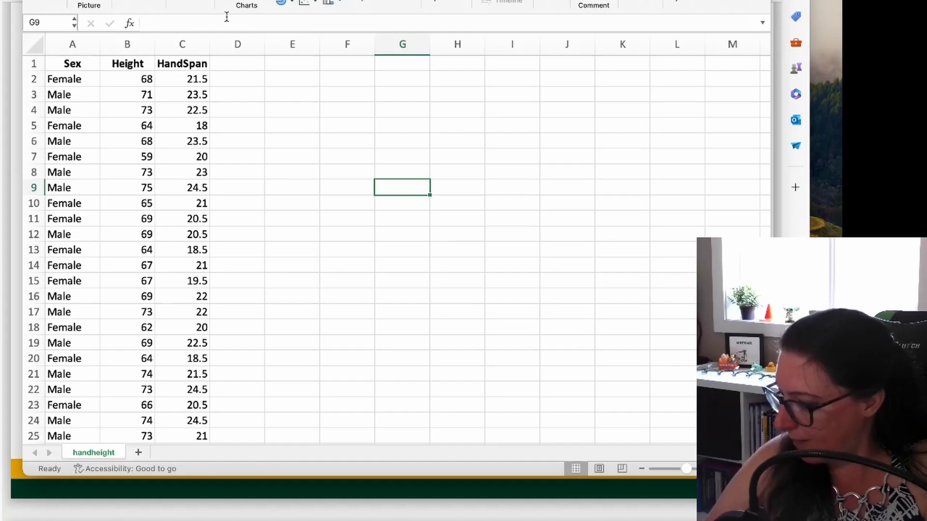
- Insert a histogram chart of the HandSpan values in C2:C168
left_click_drag(187, 72, 198, 246)
scroll(215, 263, "up", 20)
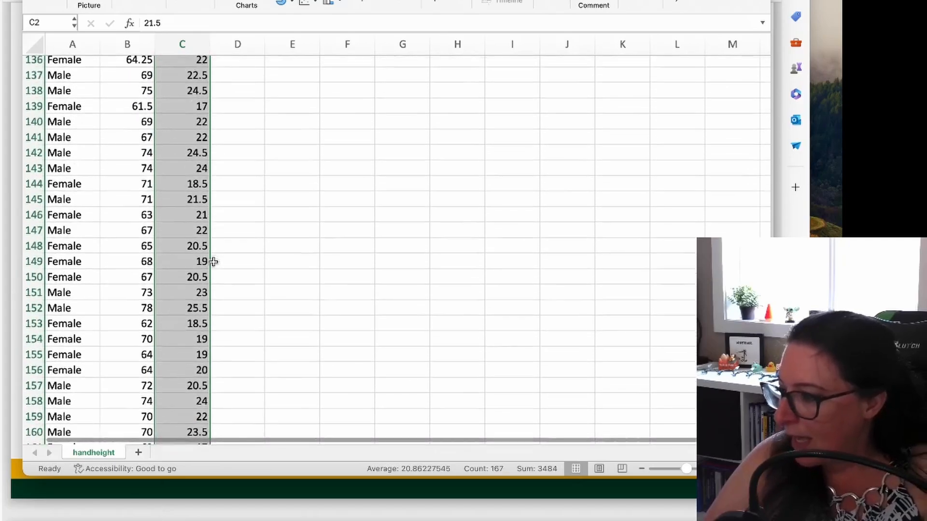
scroll(213, 262, "up", 5)
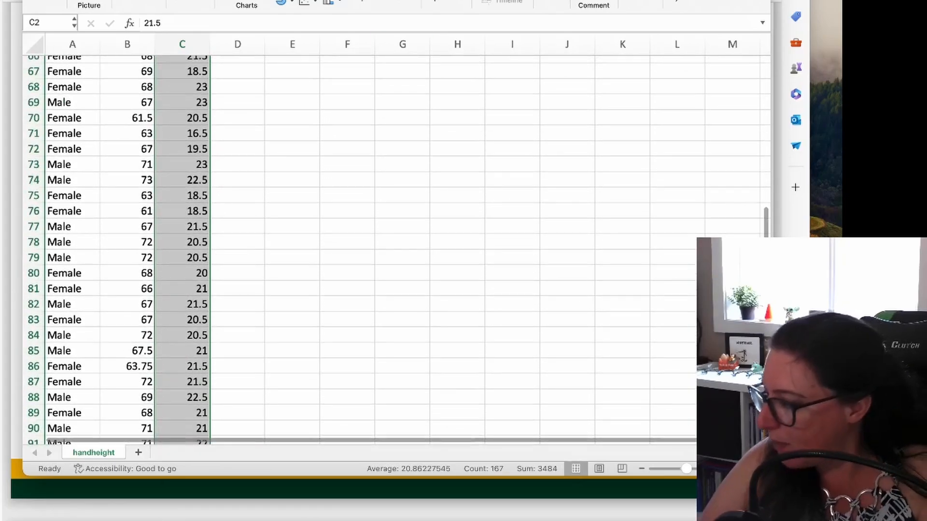
left_click_drag(497, 0, 491, 17)
scroll(413, 135, "up", 20)
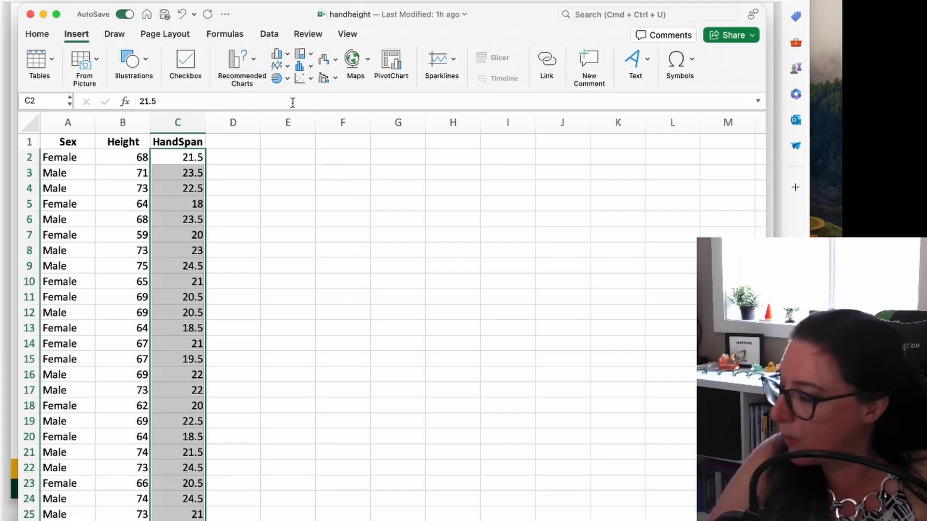
left_click(310, 65)
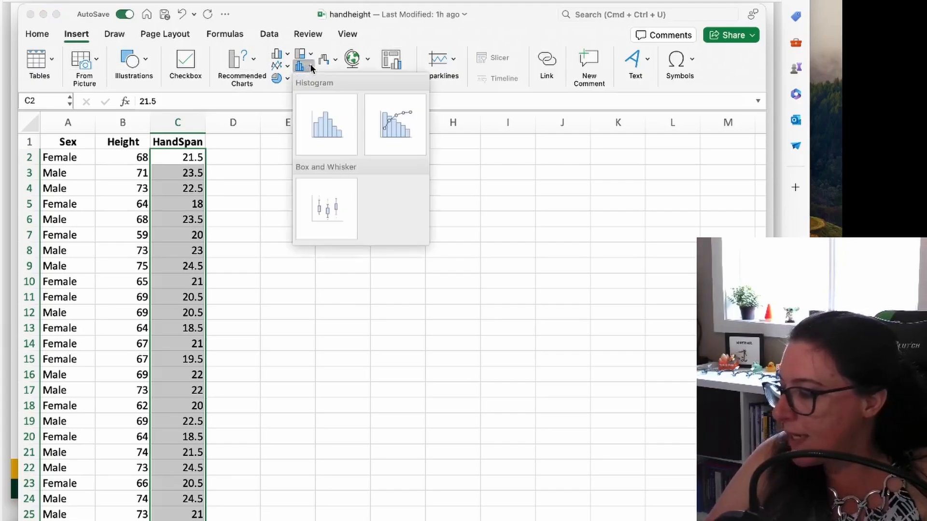
left_click(327, 126)
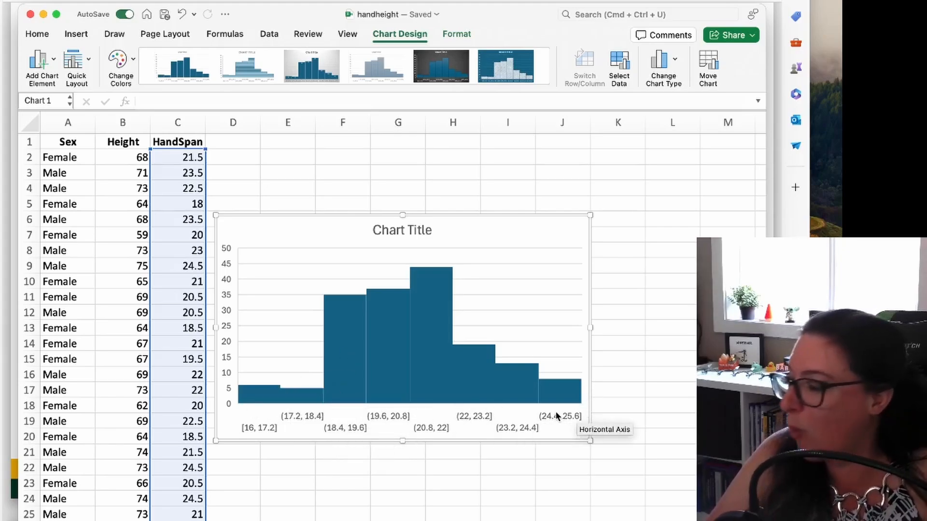
- Move the HandSpan histogram slightly away from the data columns, and delete it from the sheet
left_click_drag(538, 227, 583, 202)
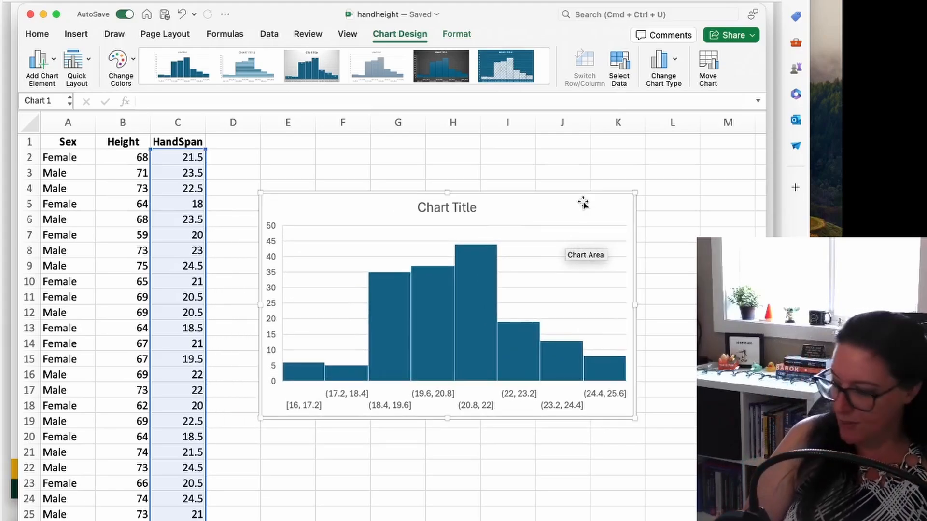
key("Delete")
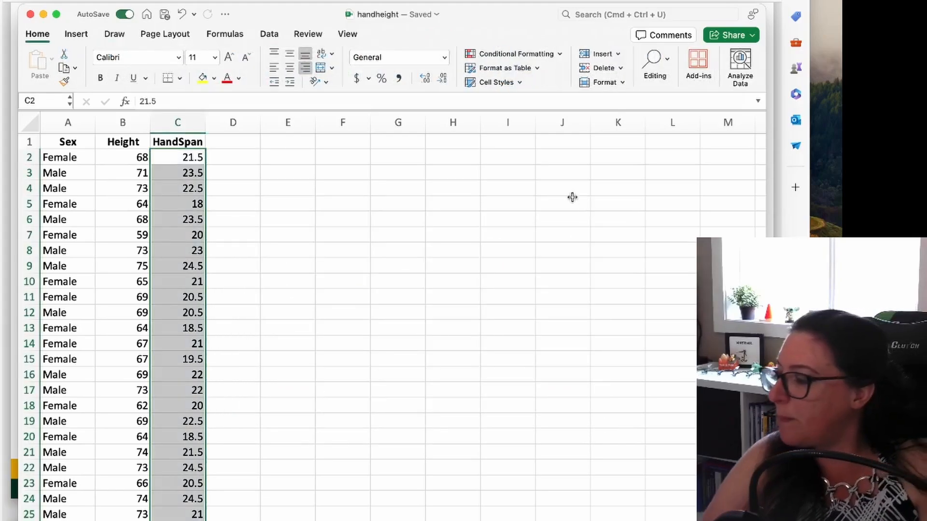
left_click(509, 205)
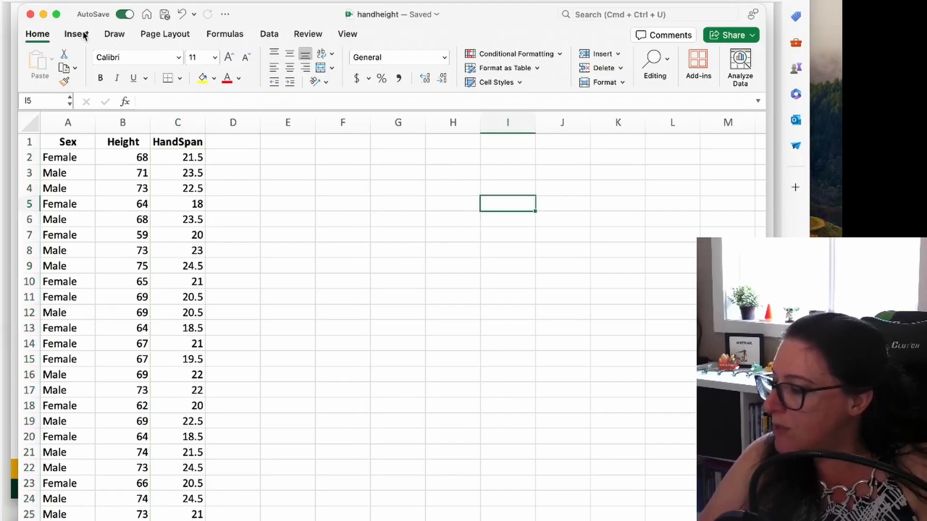
- Check in the add-ins list that Analysis ToolPak and Solver Add-In are enabled
left_click(263, 33)
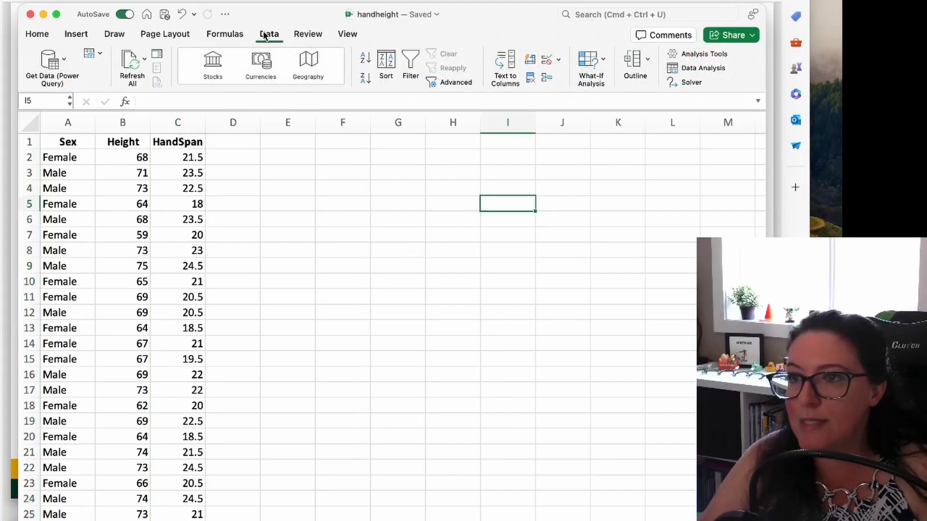
left_click(693, 55)
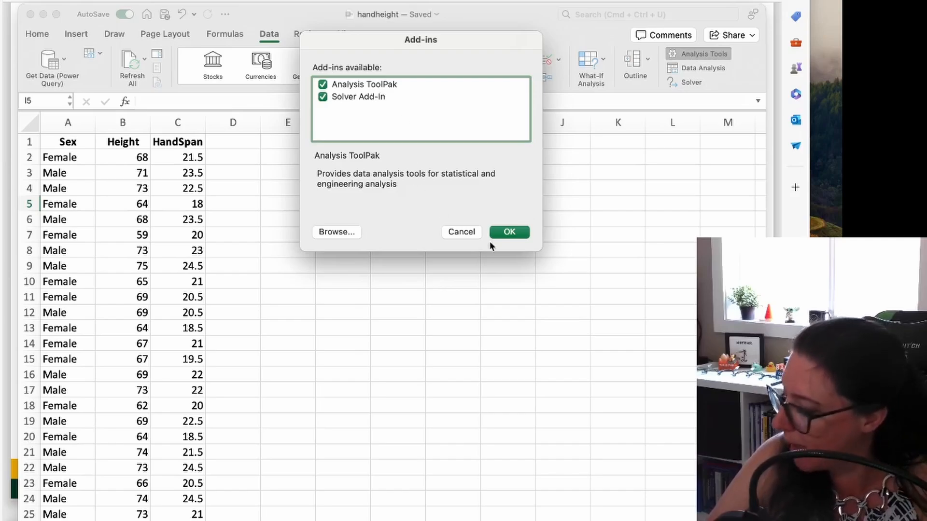
left_click(526, 234)
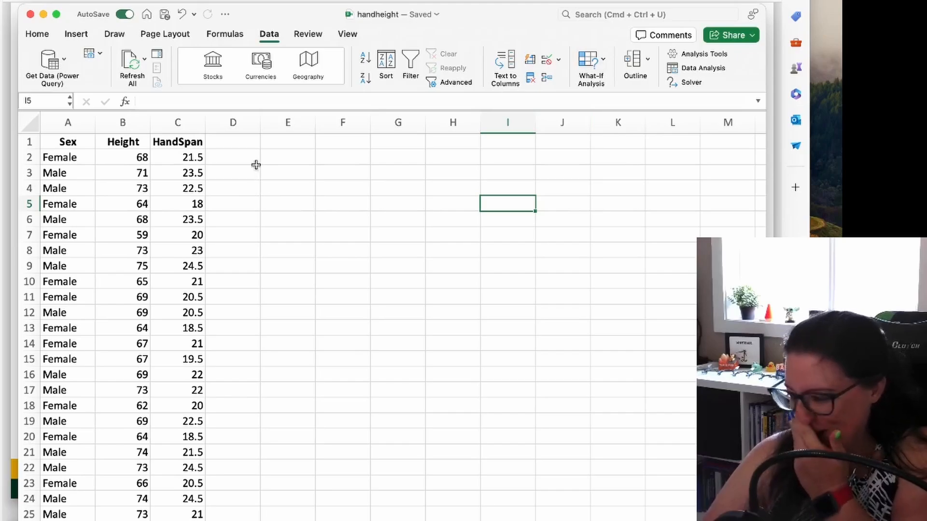
left_click_drag(198, 158, 175, 469)
left_click(689, 69)
scroll(412, 114, "down", 2)
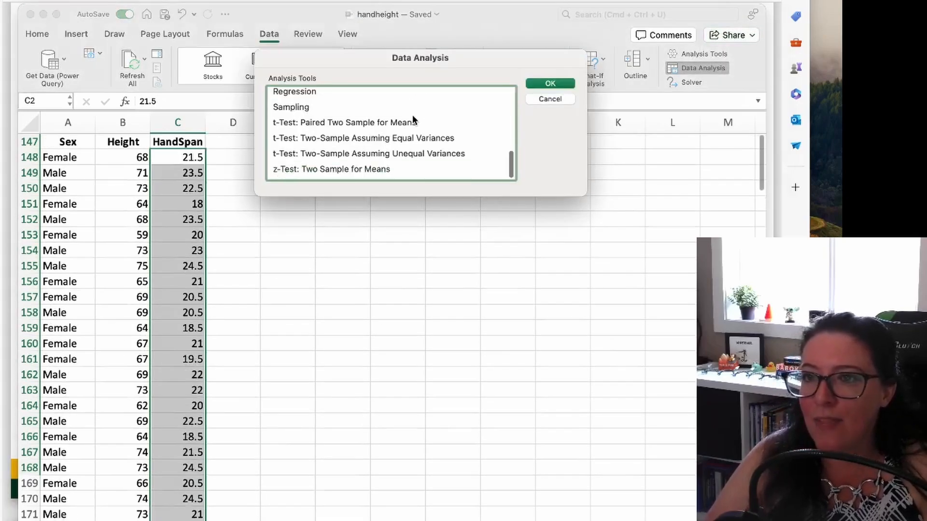
scroll(414, 115, "up", 10)
scroll(419, 118, "down", 2)
scroll(418, 118, "down", 5)
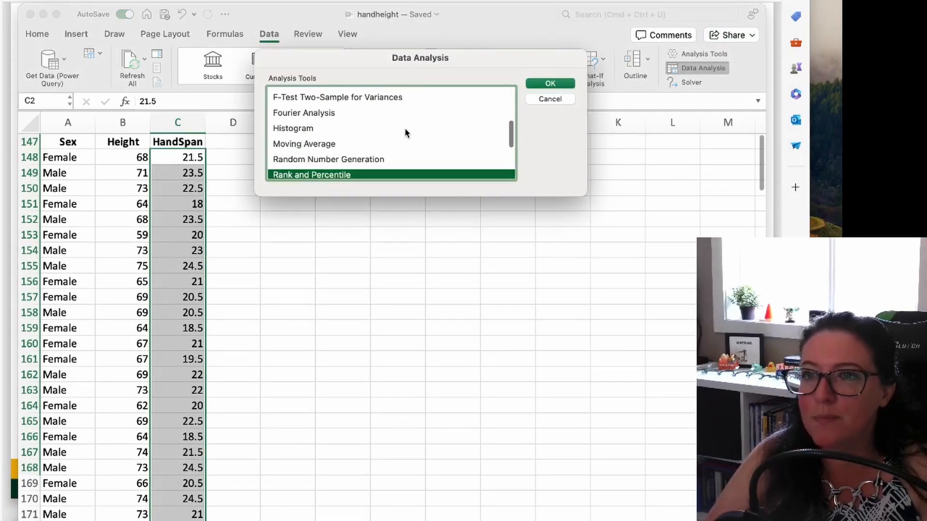
left_click(375, 128)
left_click(551, 83)
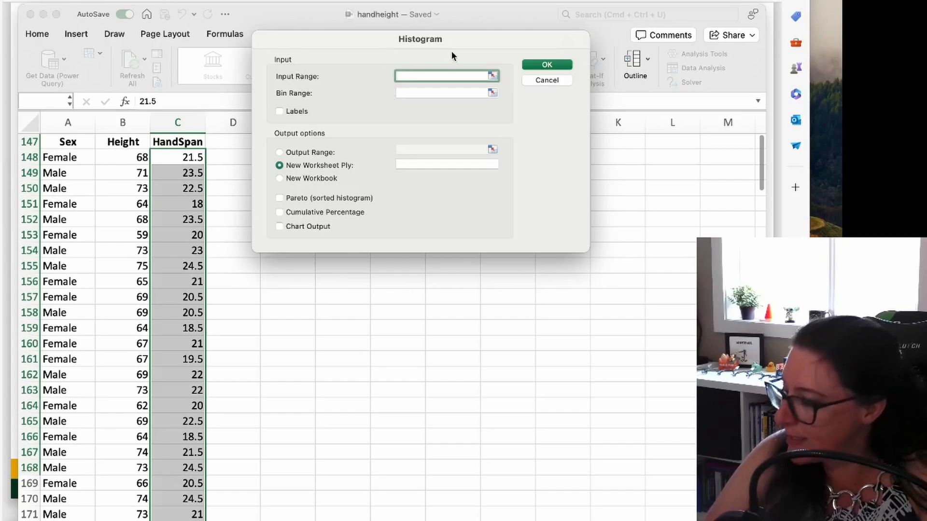
left_click(541, 81)
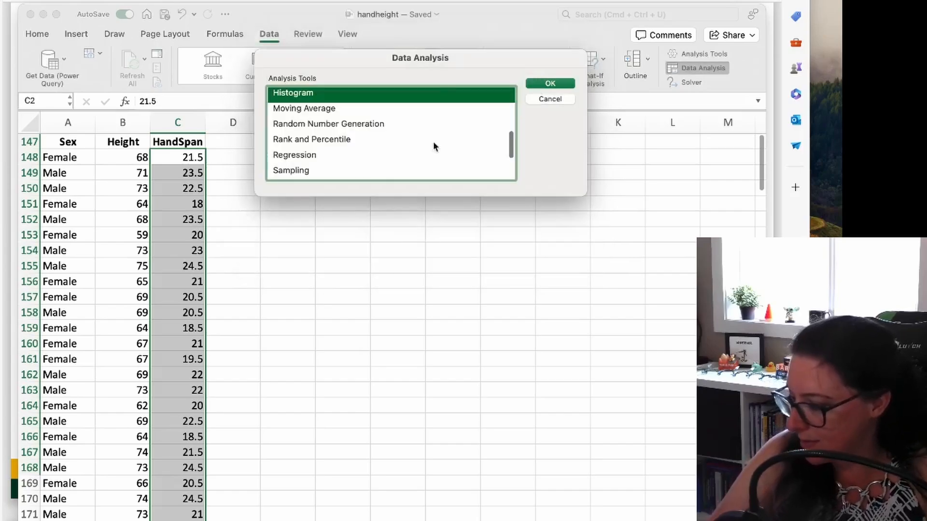
left_click(551, 99)
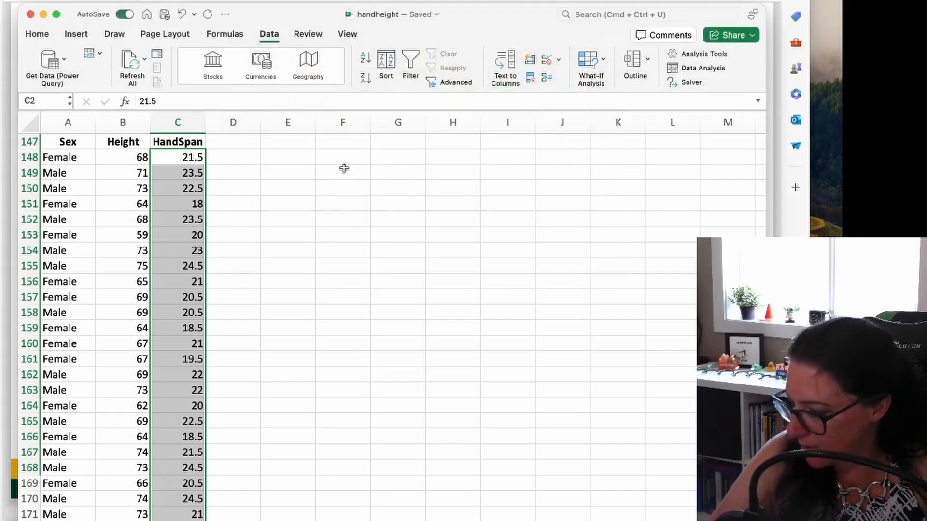
- Enter the bin limits 16, 18, 20, 22 and 24 in cells E2 to E6
left_click(296, 159)
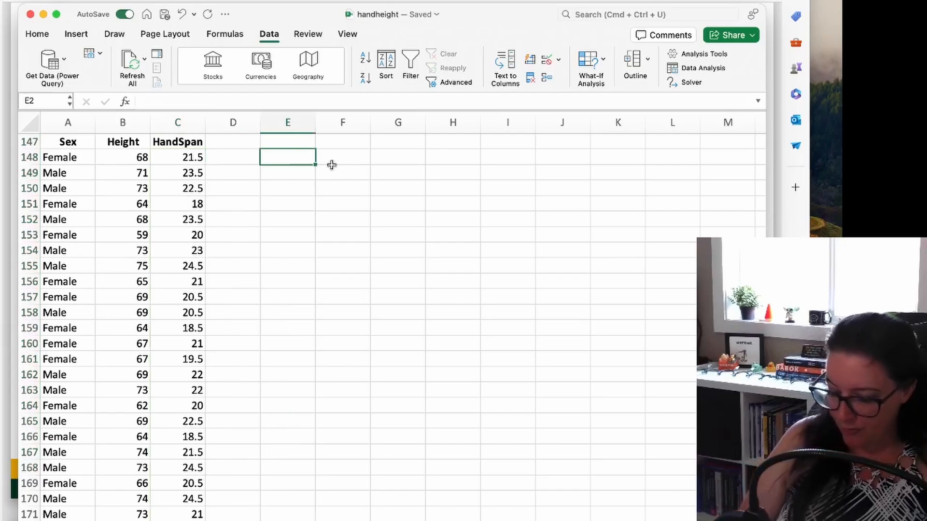
type("16")
key("Return")
type("18")
key("Return")
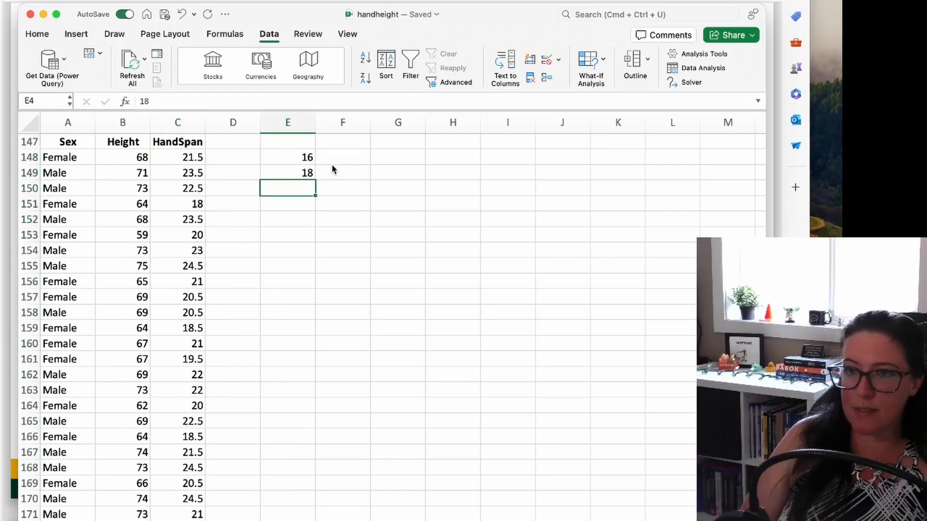
type("20")
key("Return")
type("22")
key("Return")
type("24")
key("Return")
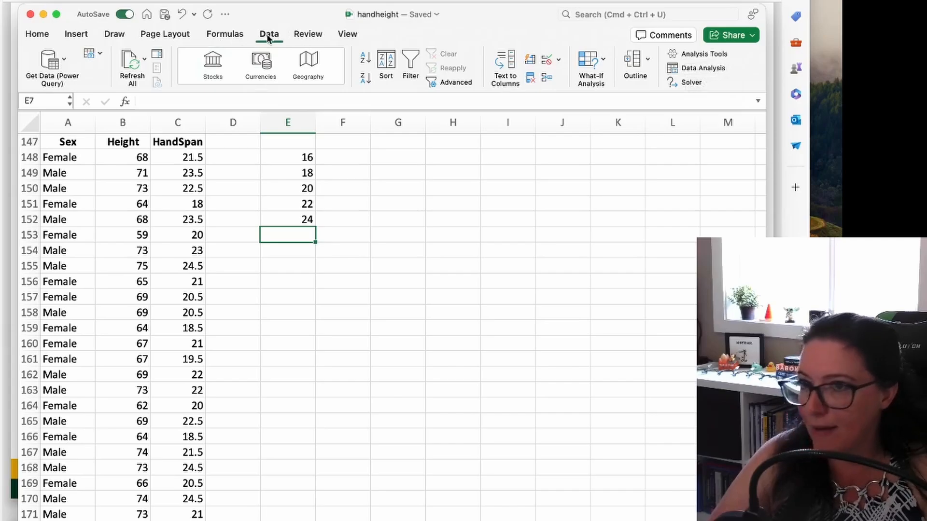
- Start the Histogram data analysis tool with the HandSpan values in C2:C168 as the input range
left_click(697, 67)
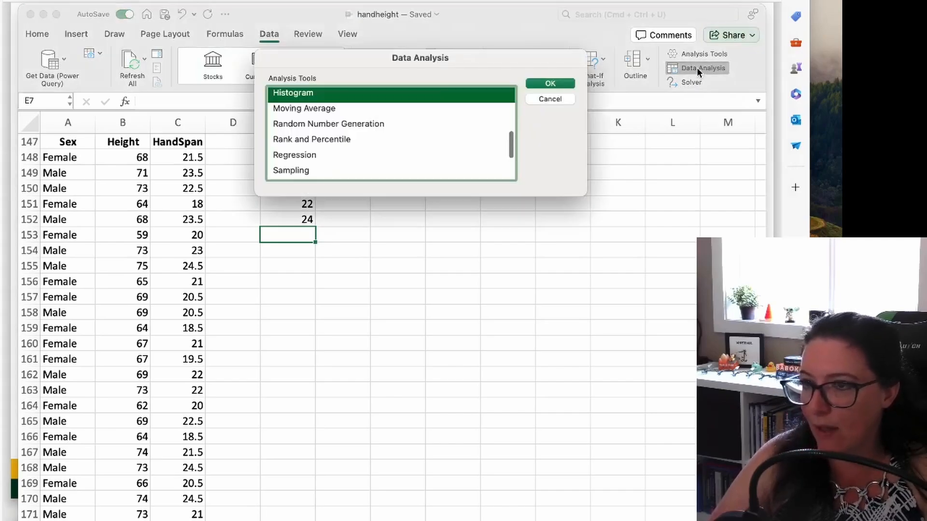
left_click(550, 85)
left_click_drag(180, 158, 174, 493)
- Set the histogram's bin range to the bin limits in E2:E6
left_click(417, 92)
scroll(282, 256, "up", 5)
scroll(282, 257, "up", 6)
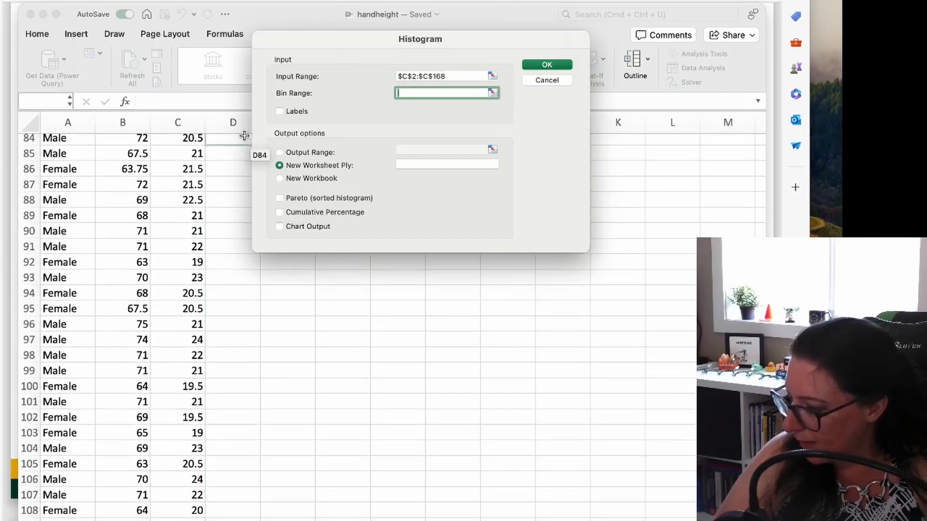
scroll(261, 135, "up", 4)
left_click_drag(313, 41, 519, 29)
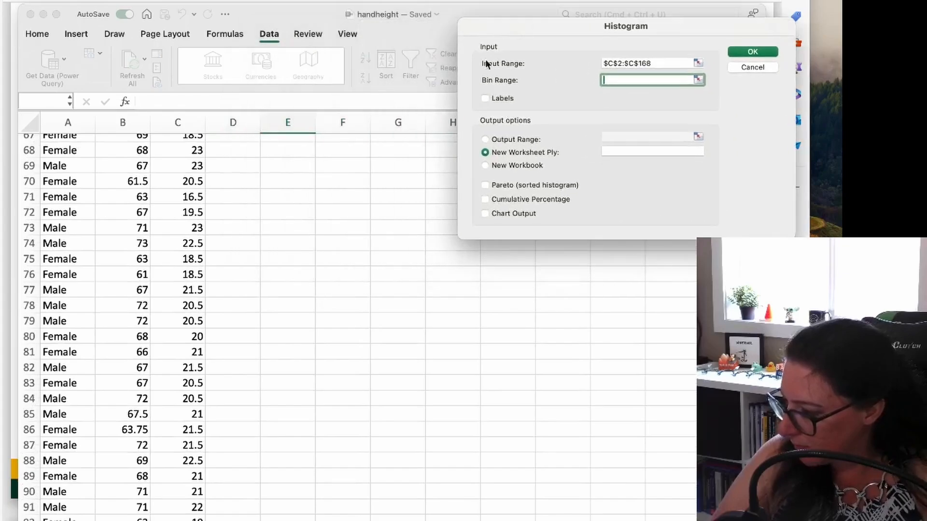
scroll(328, 200, "up", 16)
scroll(327, 198, "up", 1)
left_click_drag(306, 150, 300, 209)
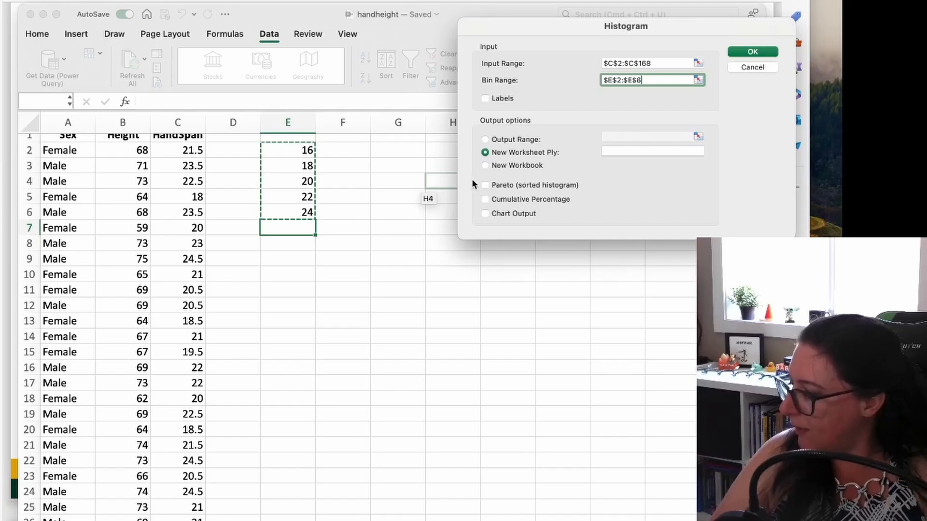
- Generate the histogram with chart output on a new worksheet and enlarge the chart to reach about column M, row 24
left_click(502, 216)
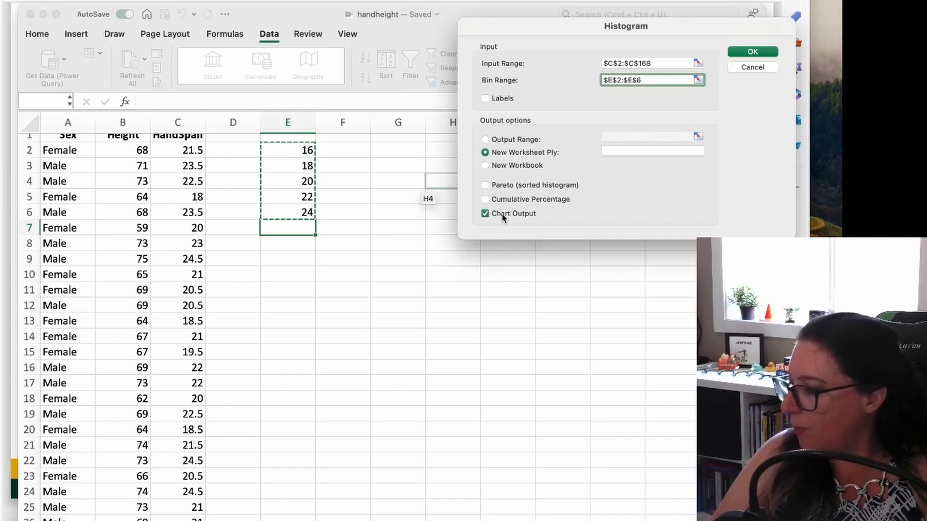
left_click(737, 54)
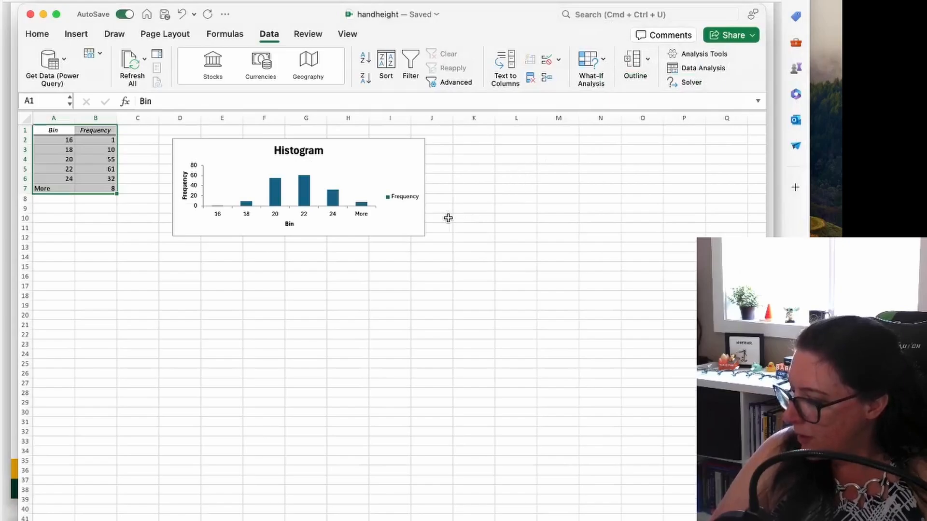
left_click(420, 222)
left_click_drag(432, 241, 571, 353)
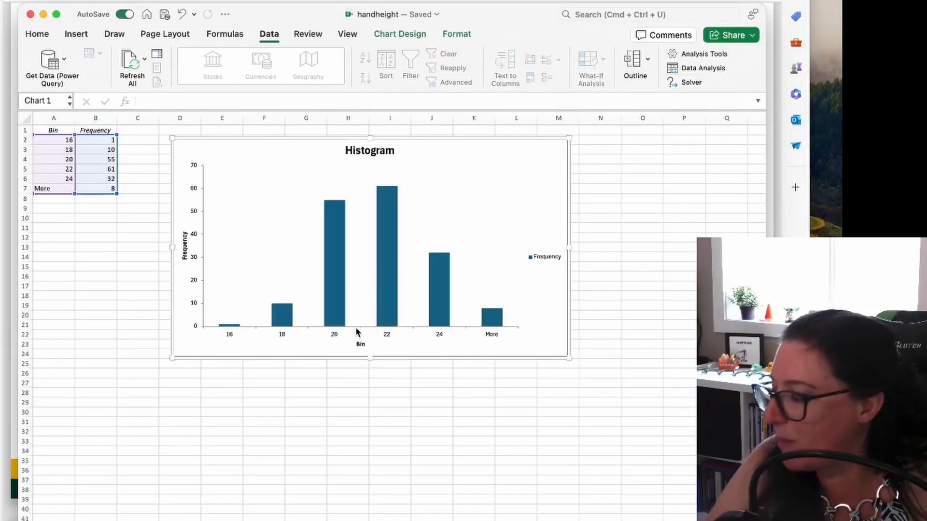
mouse_move(393, 296)
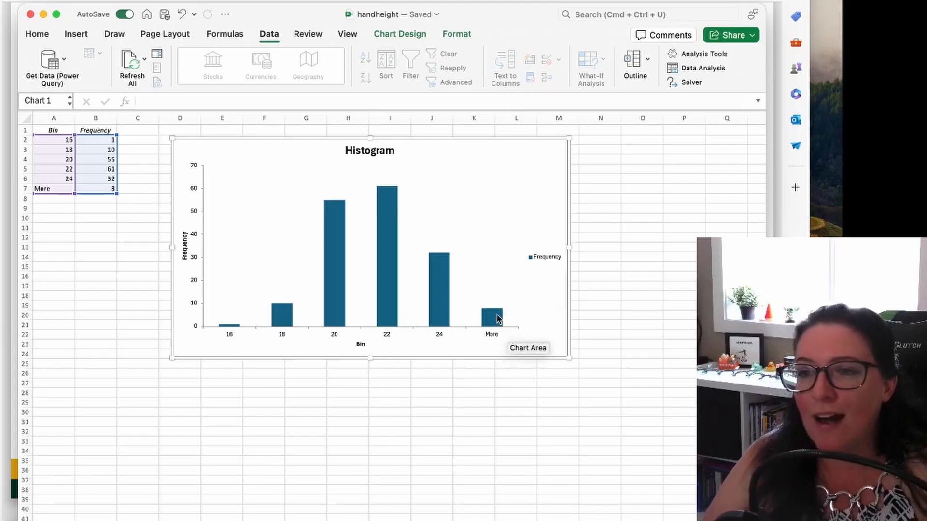
left_click(391, 213)
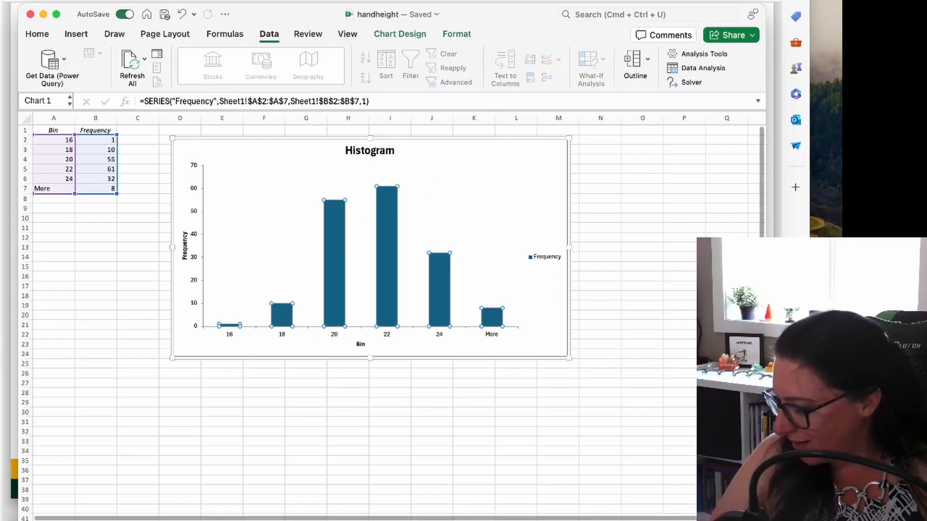
- On the handheight sheet, insert a histogram chart of the HandSpan values in C2:C168 with automatic bins
left_click(126, 520)
scroll(255, 212, "up", 1)
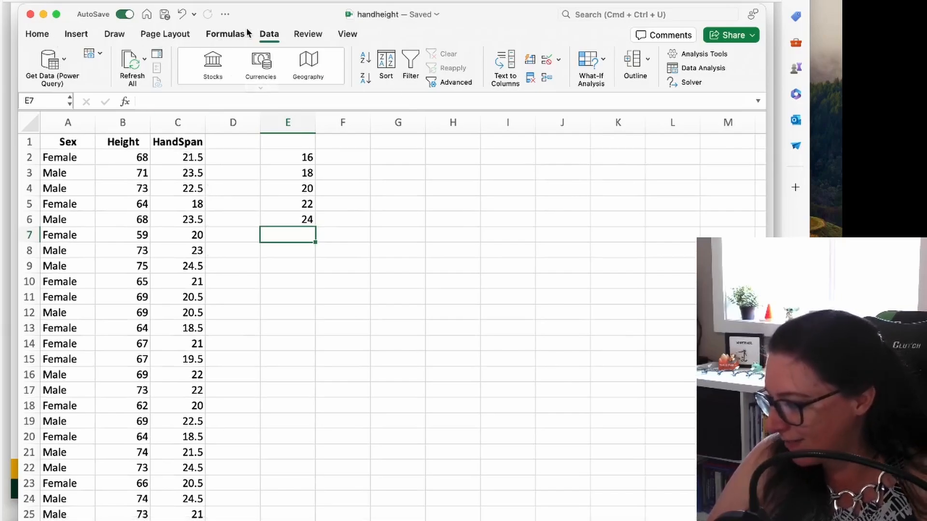
left_click(75, 33)
left_click_drag(184, 157, 175, 480)
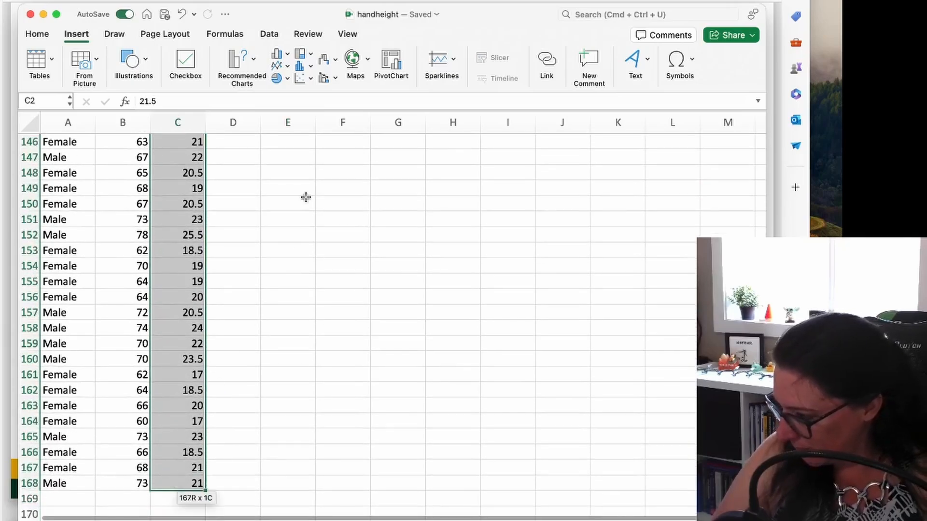
left_click(303, 66)
left_click(322, 108)
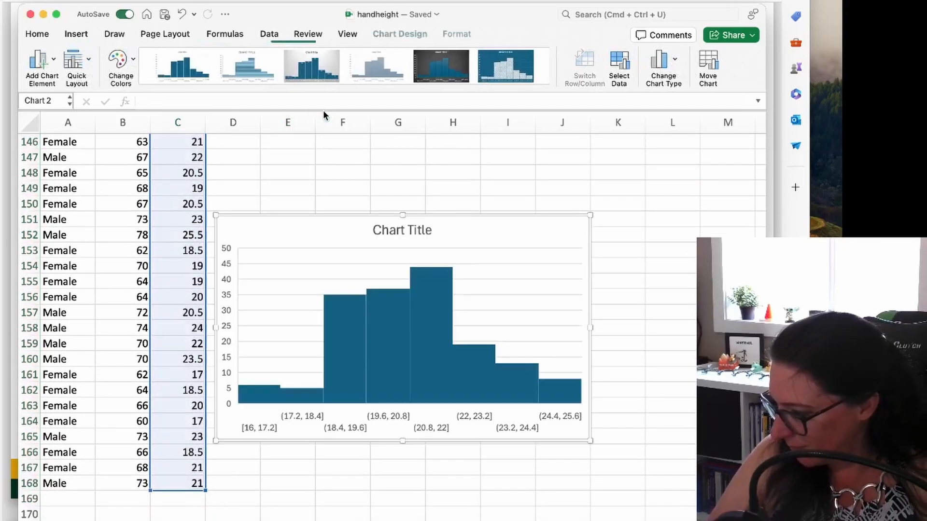
- Compare the bars and bin intervals of the handheight sheet's histogram with those of the histogram on Sheet1
left_click(413, 309)
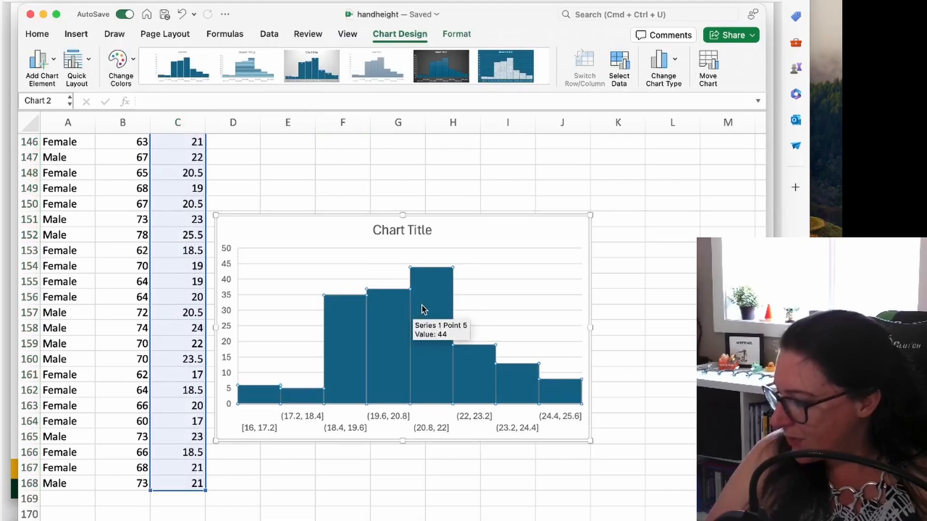
left_click(425, 311)
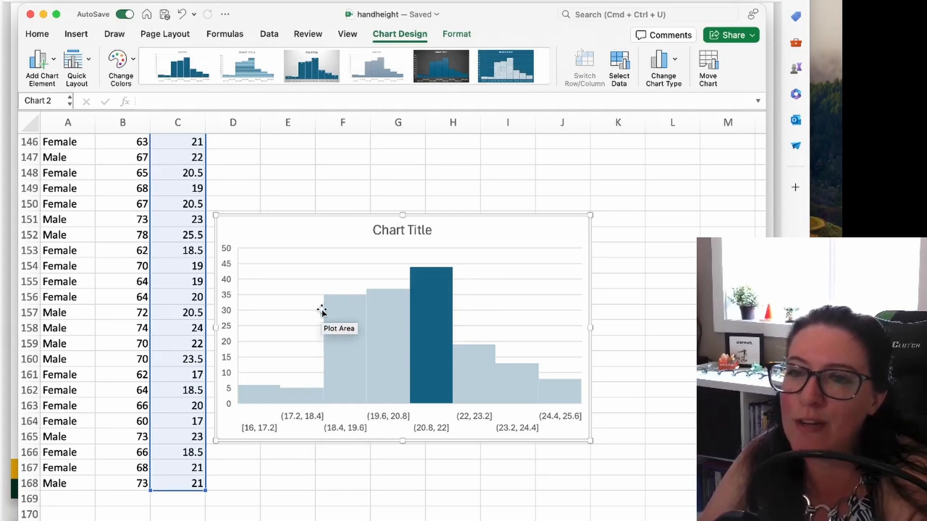
left_click(302, 234)
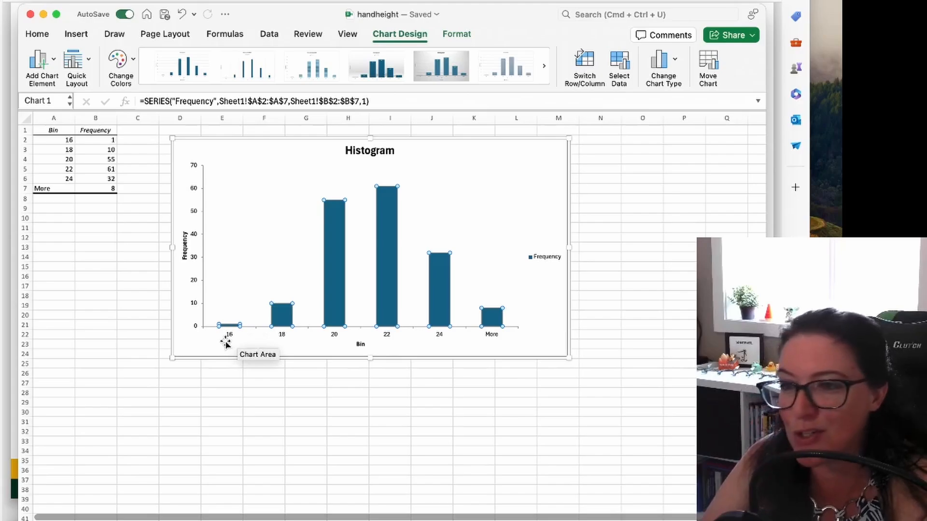
left_click(208, 347)
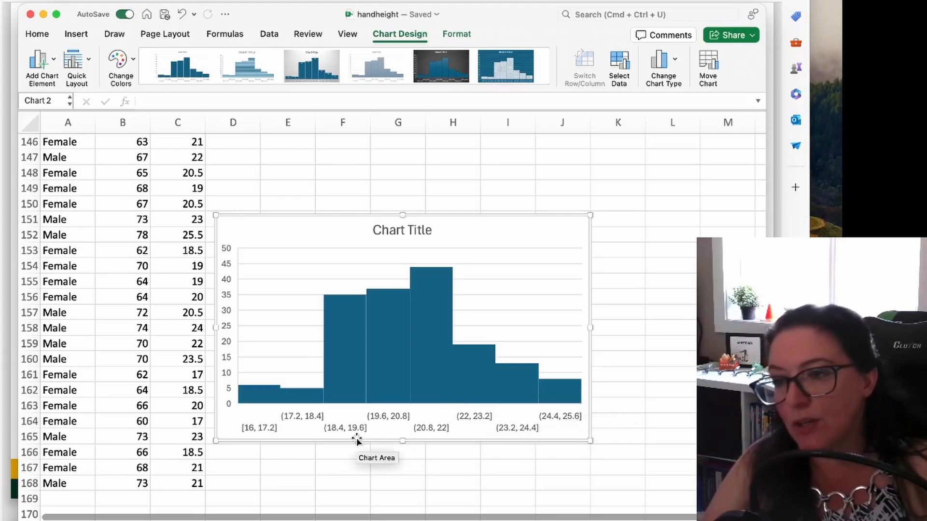
left_click(87, 520)
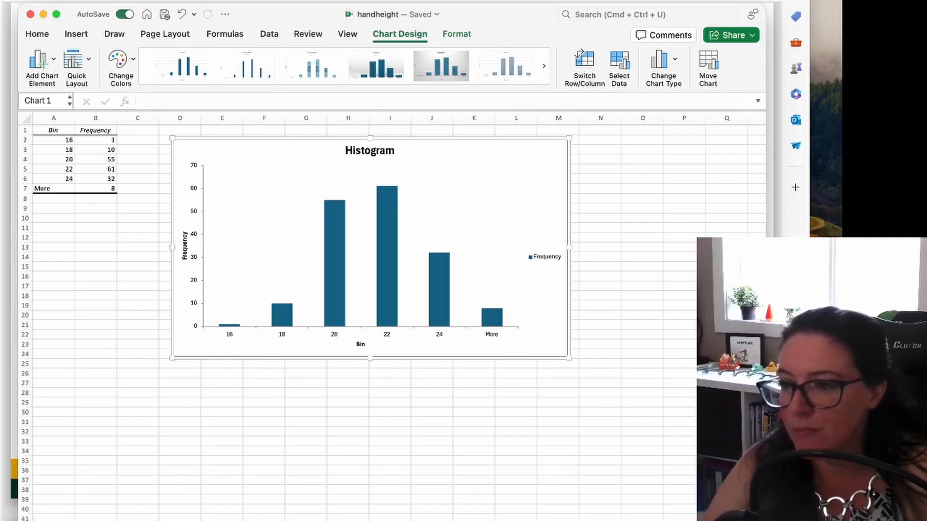
- Switch to the lecture slides and go to the Histogram slide listing strengths and weaknesses
key("super+Tab")
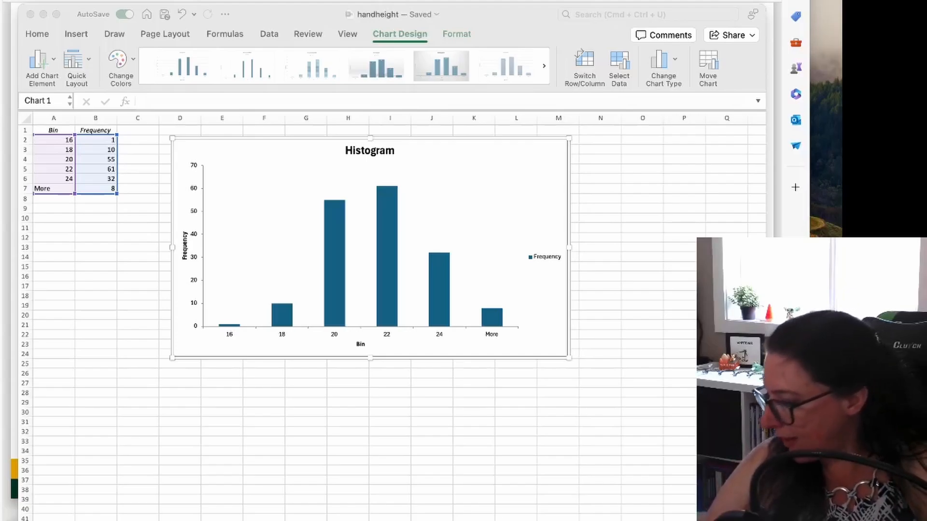
key("super+Tab")
scroll(304, 354, "up", 1)
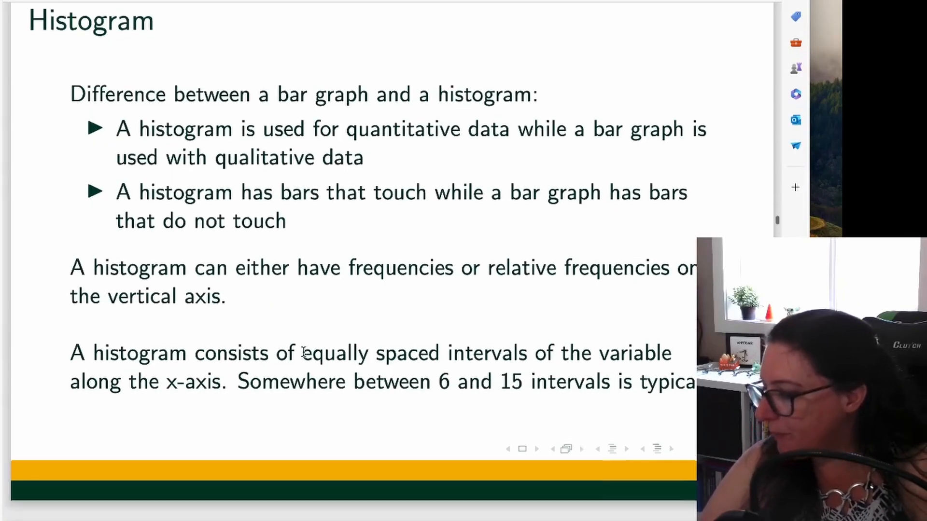
scroll(311, 366, "down", 10)
scroll(314, 369, "up", 3)
scroll(315, 370, "up", 1)
scroll(317, 378, "up", 1)
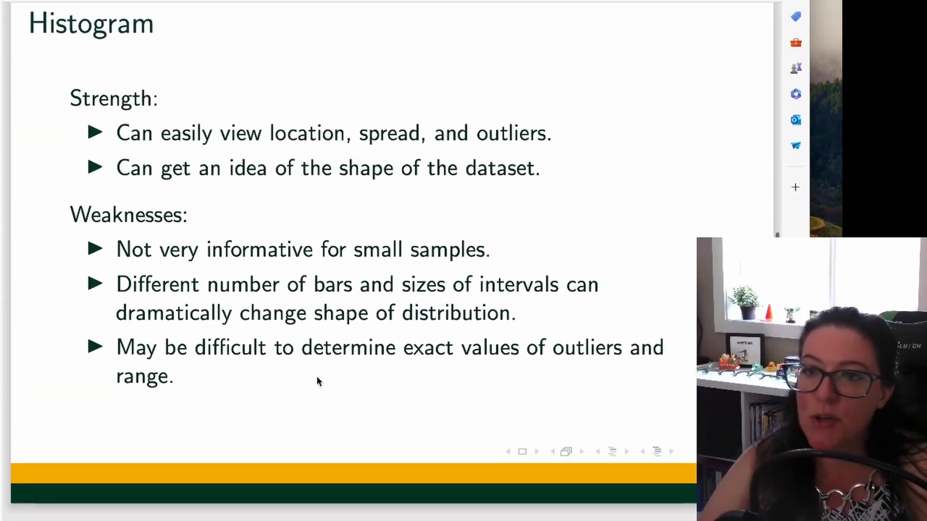